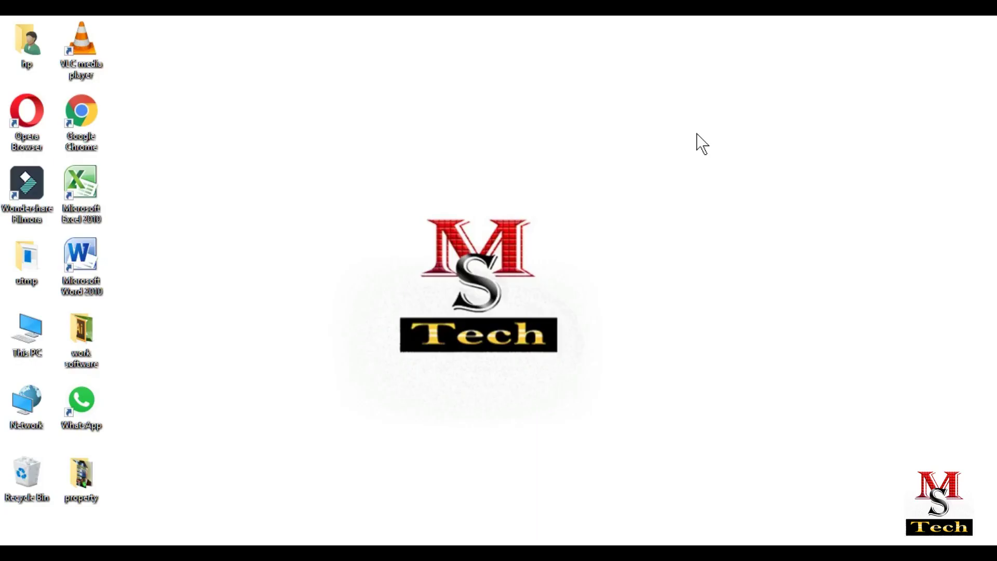
# Refresh the Windows desktop from its right-click menu
pyautogui.rightClick(697, 134)
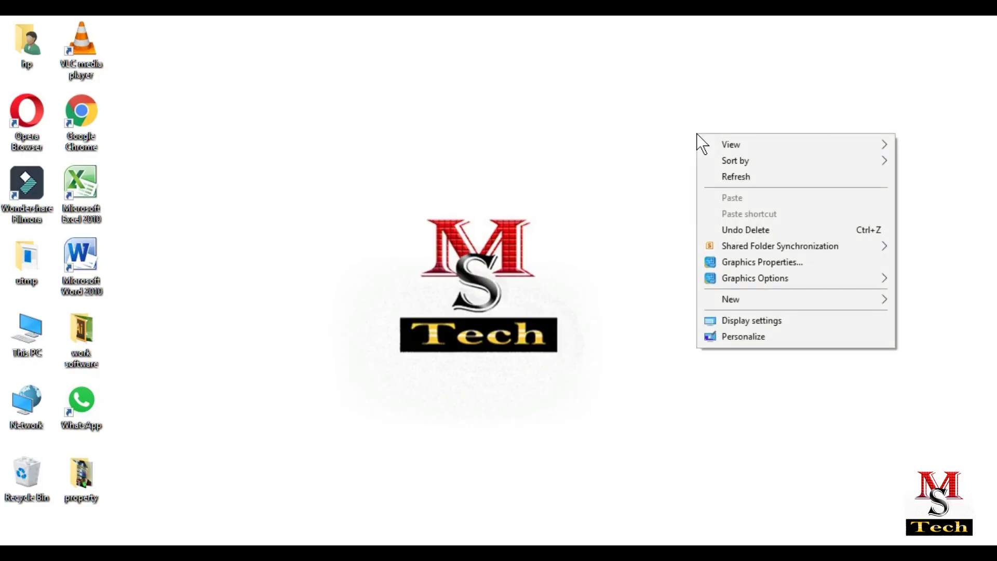
pyautogui.click(735, 180)
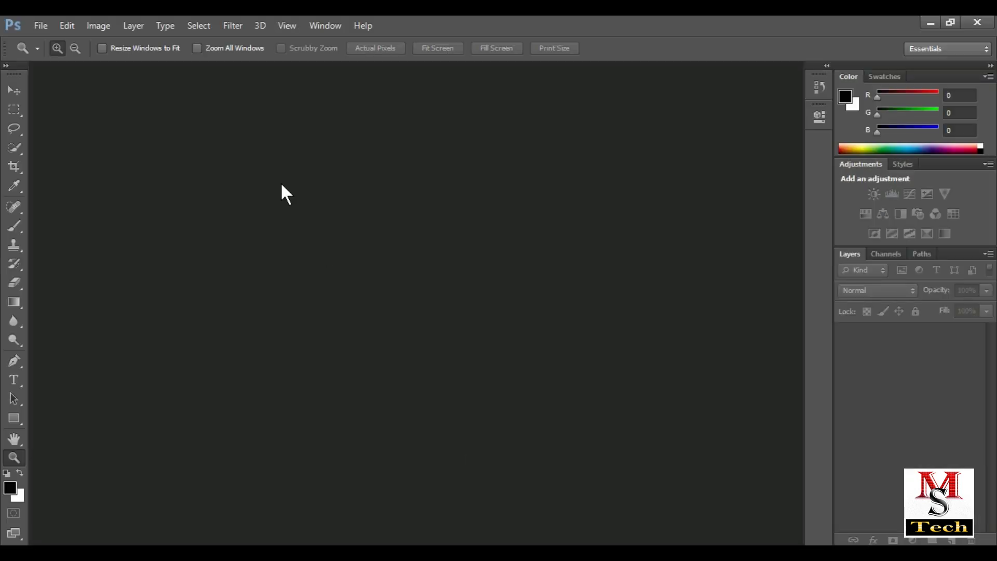
# Try File > New, dismiss the scratch-disks-full error, and minimize Photoshop
pyautogui.click(34, 26)
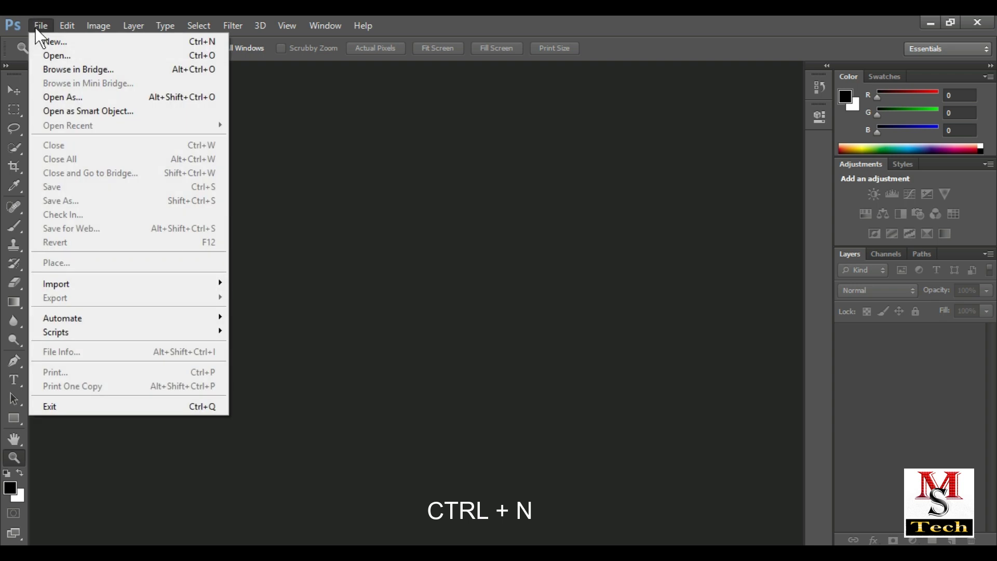
pyautogui.click(45, 39)
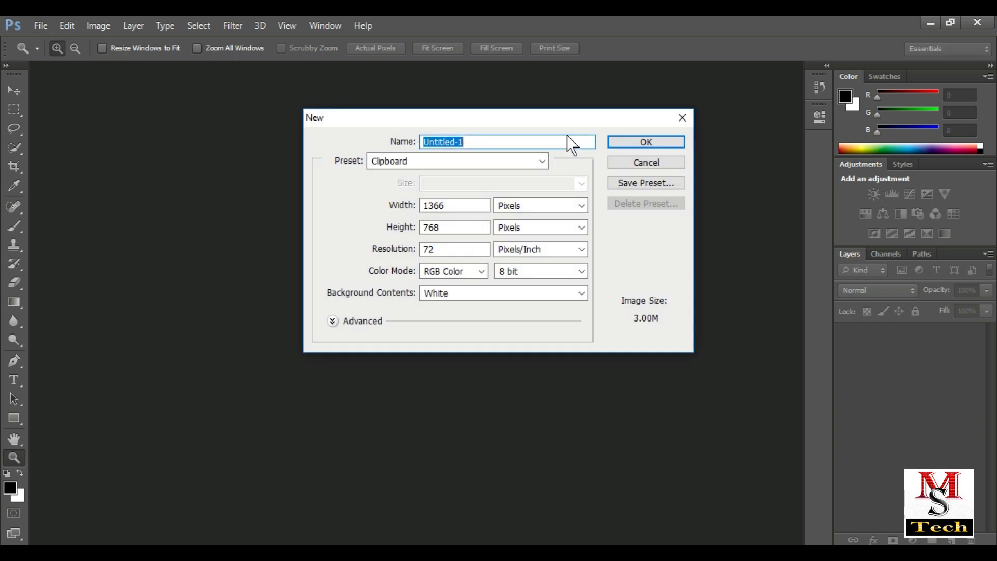
pyautogui.click(647, 145)
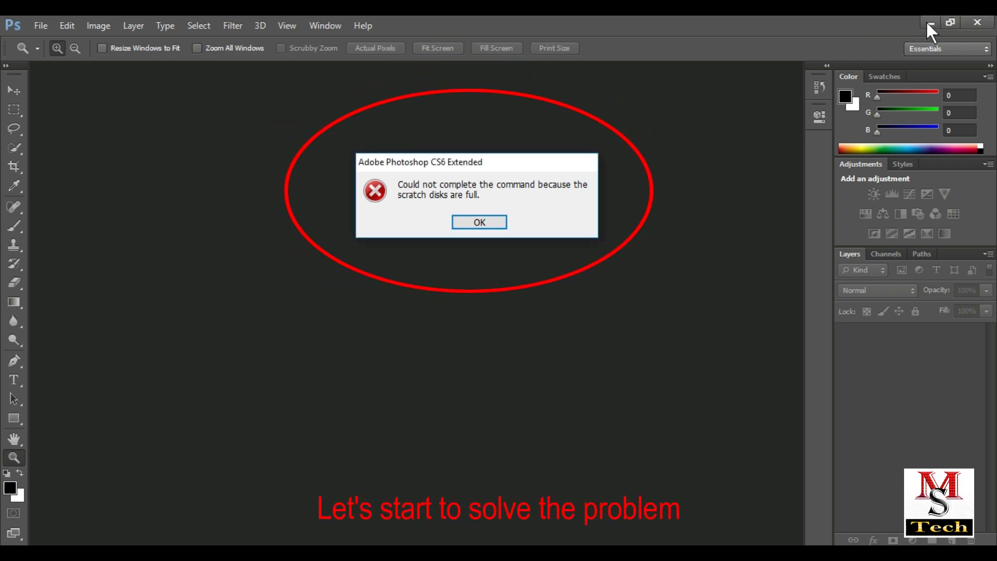
pyautogui.click(479, 223)
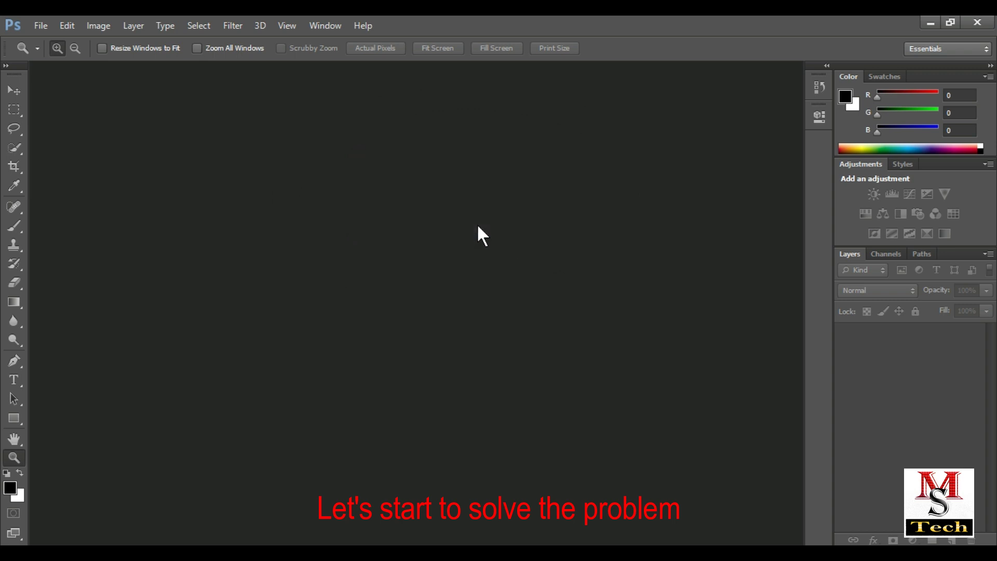
pyautogui.click(930, 24)
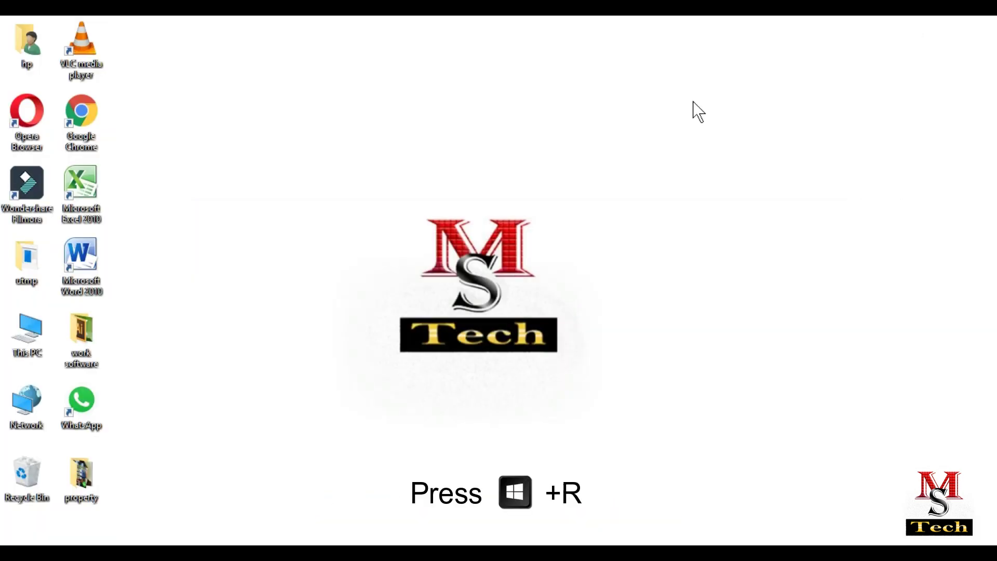
# Open the C:\Windows\Temp folder through the Run prompt and maximize it
pyautogui.press('super+r')
pyautogui.click(182, 404)
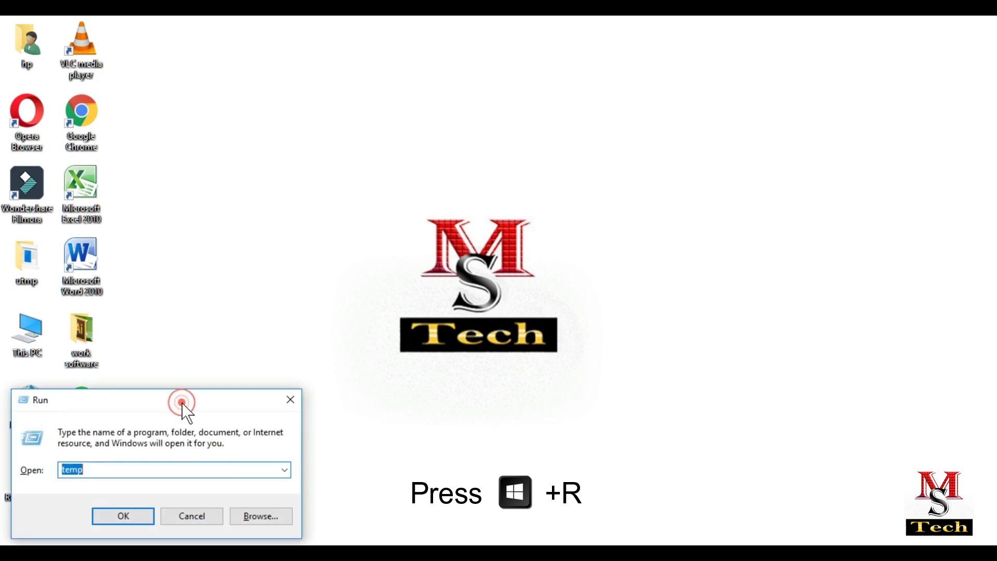
pyautogui.moveTo(183, 404); pyautogui.dragTo(404, 156)
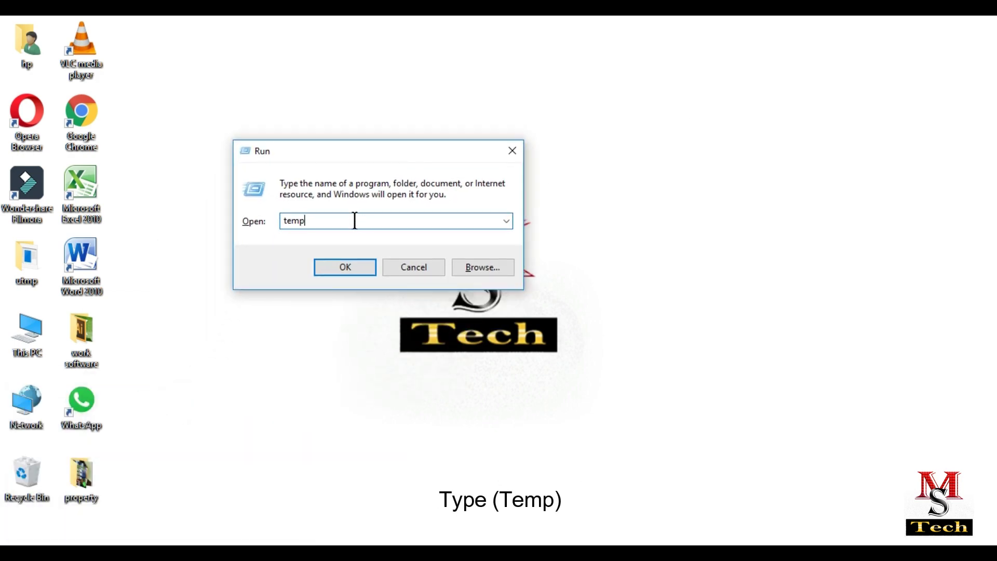
pyautogui.press('BackSpace')
pyautogui.press('BackSpace')
pyautogui.press('BackSpace')
pyautogui.press('BackSpace')
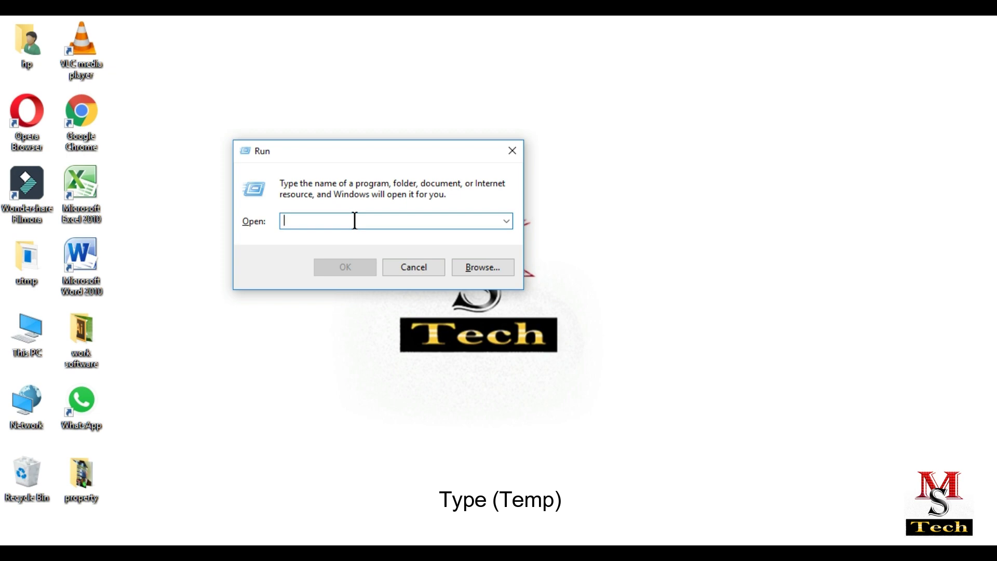
pyautogui.write('Temp')
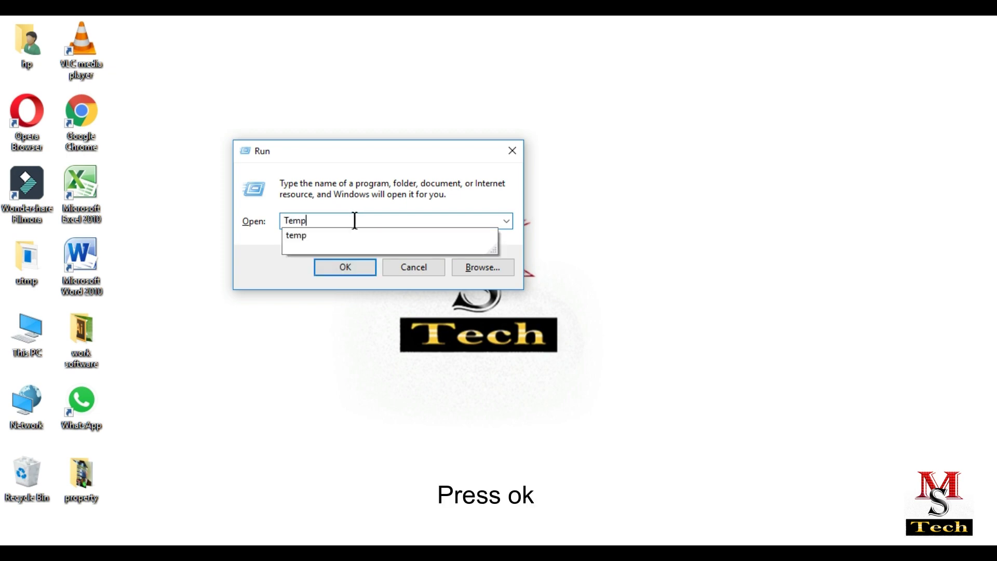
pyautogui.click(355, 220)
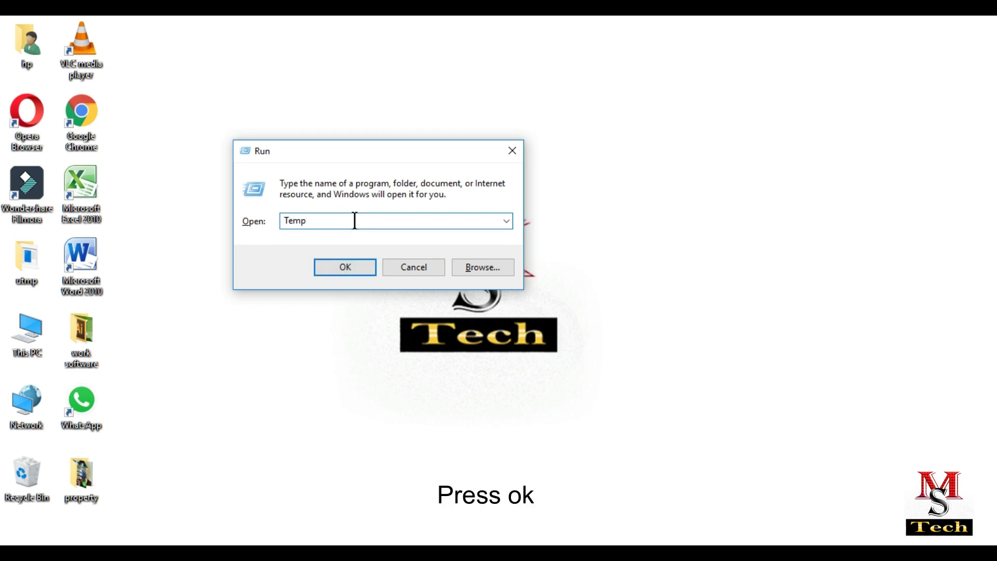
pyautogui.click(347, 265)
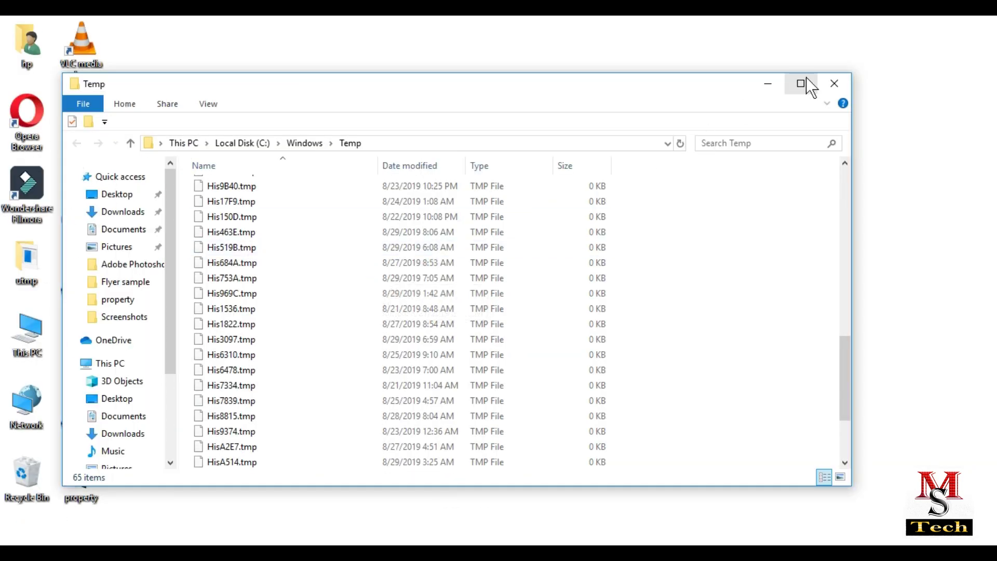
pyautogui.click(803, 82)
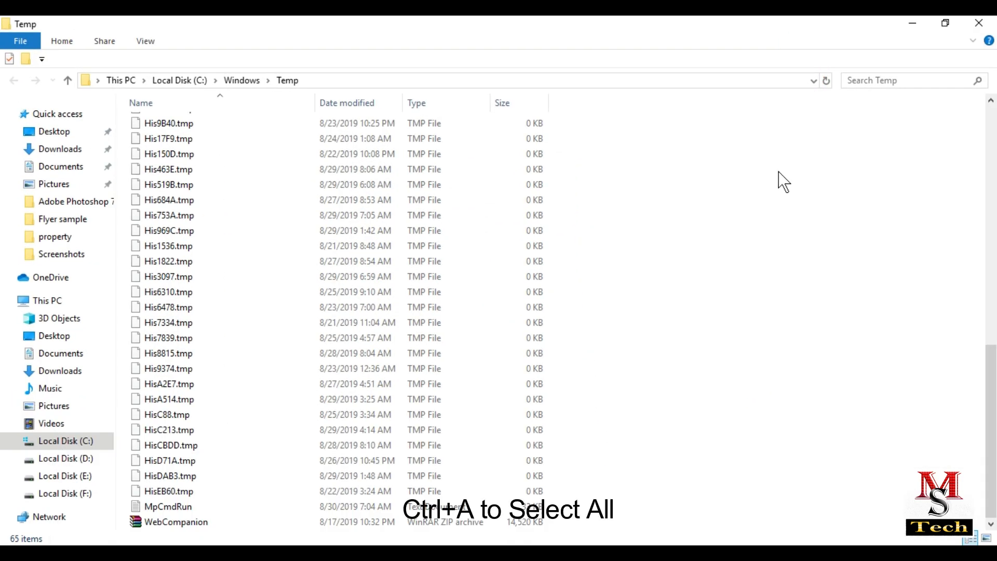
# Delete everything in Windows Temp, skipping the three folders still in use
pyautogui.hotkey('ctrl', 'a')
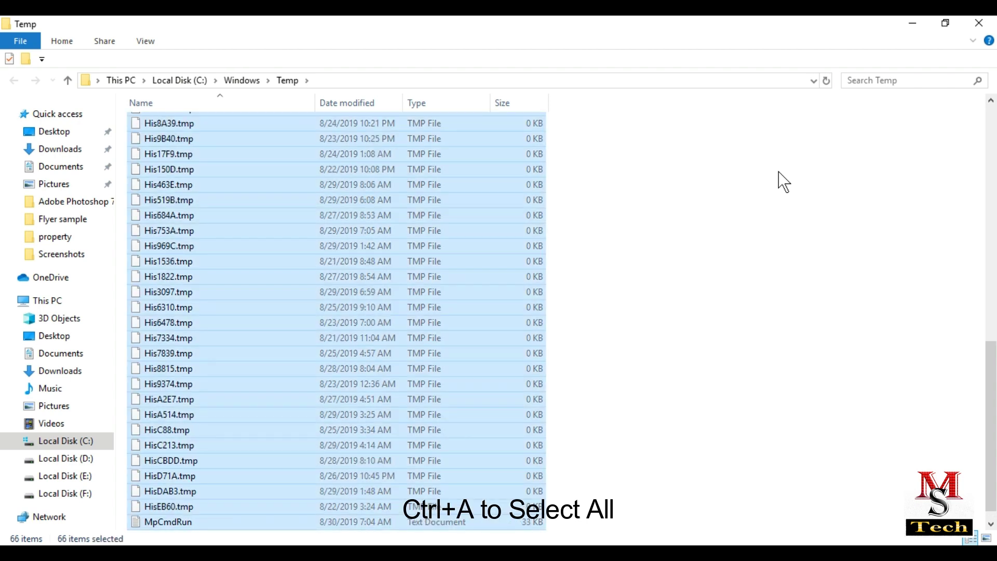
pyautogui.rightClick(779, 172)
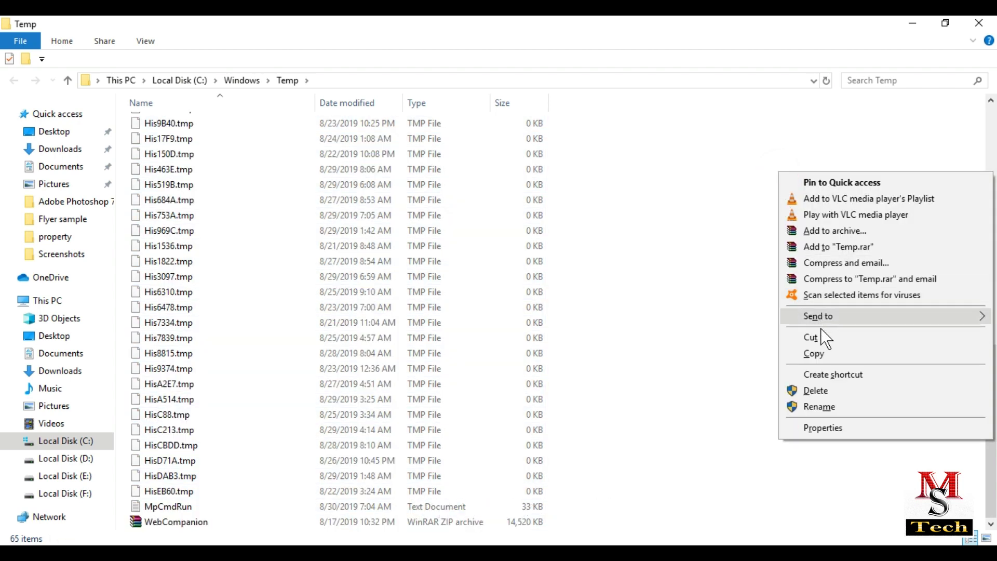
pyautogui.click(827, 391)
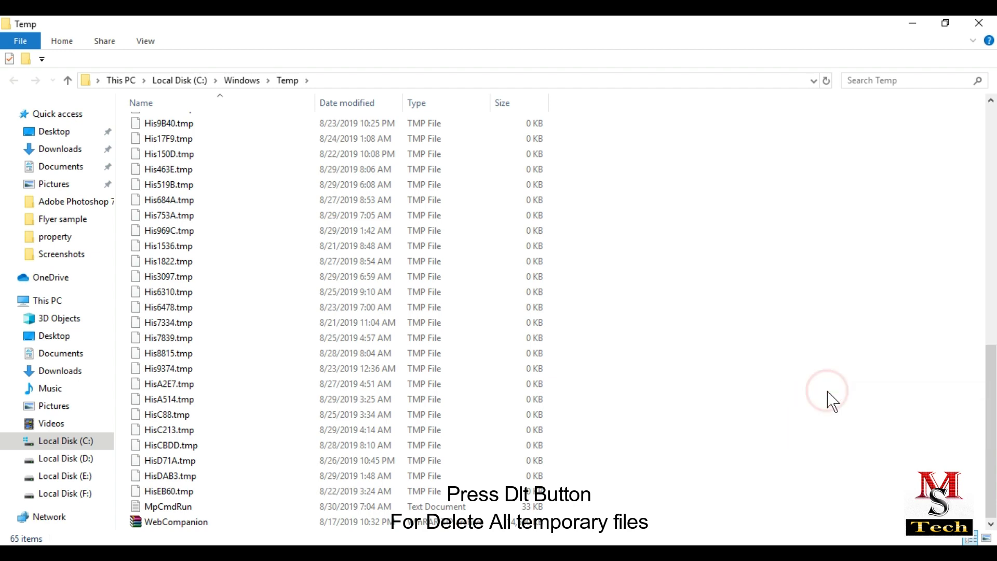
pyautogui.hotkey('ctrl', 'a')
pyautogui.press('Delete')
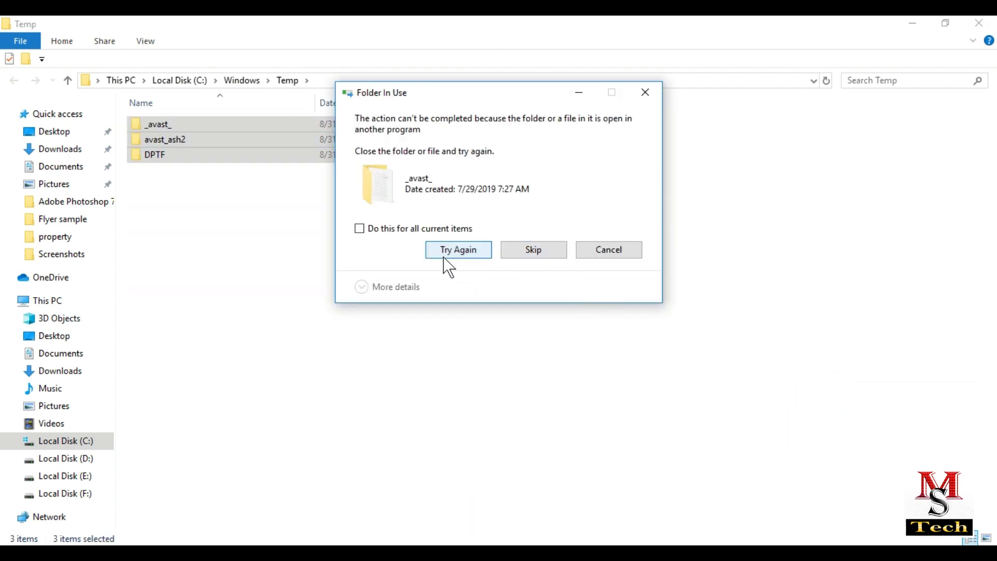
pyautogui.click(592, 254)
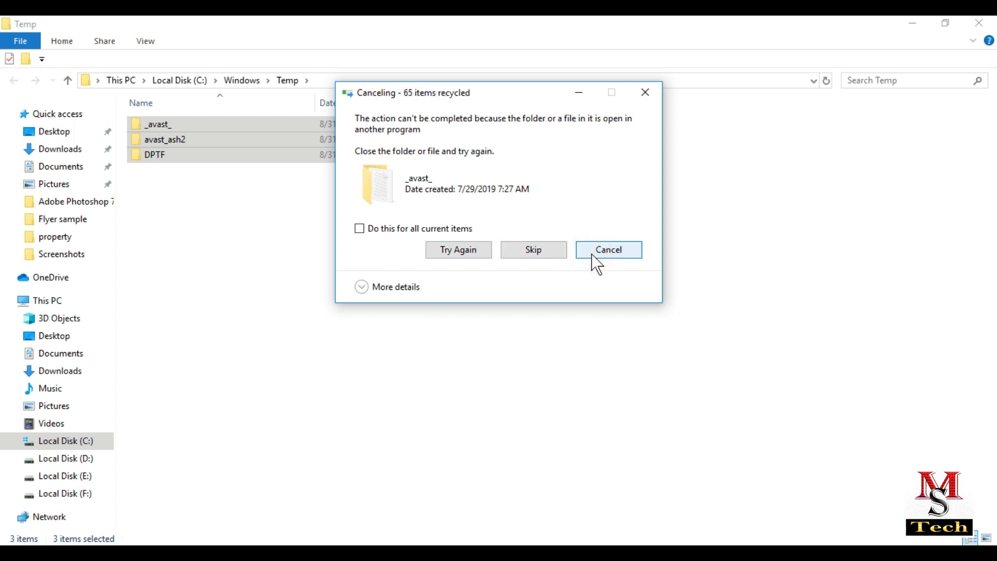
pyautogui.click(554, 253)
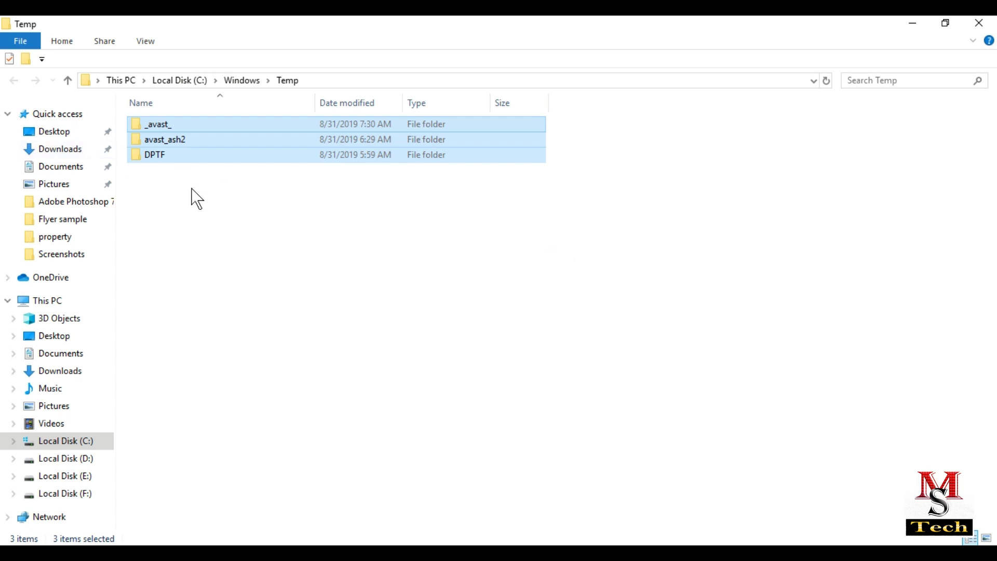
pyautogui.click(204, 200)
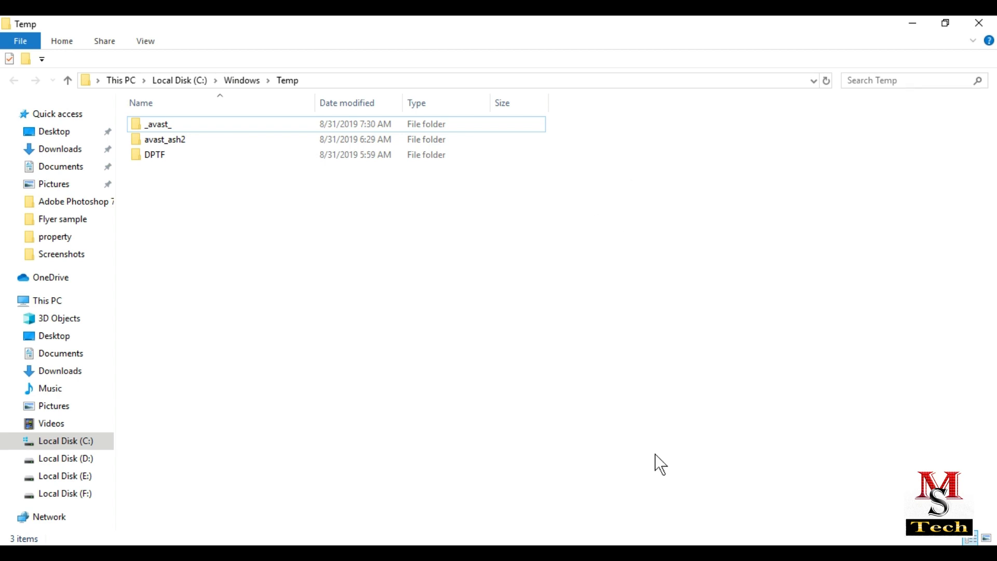
# Close the Windows Temp window and open the user's %temp% folder, maximized
pyautogui.click(979, 23)
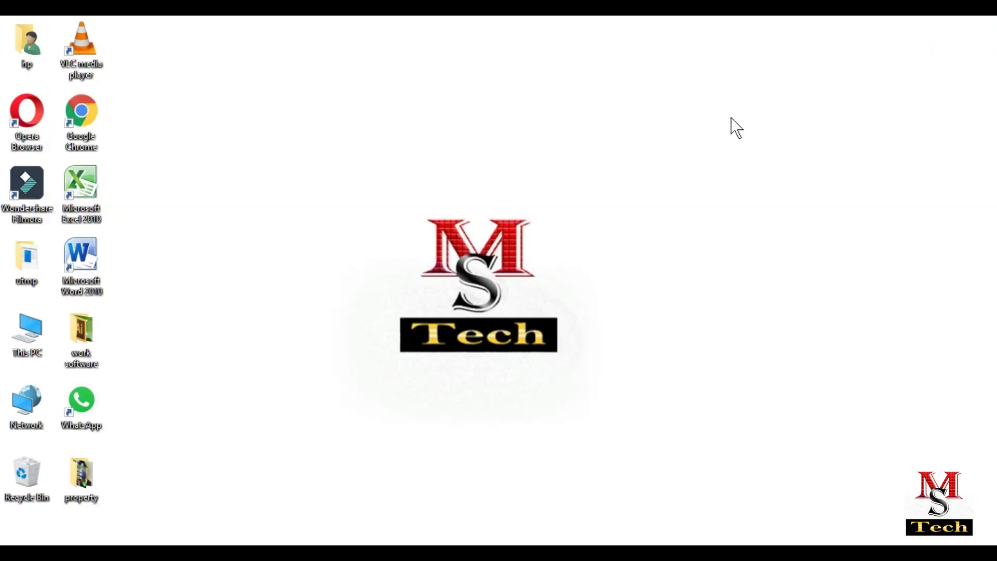
pyautogui.press('super+r')
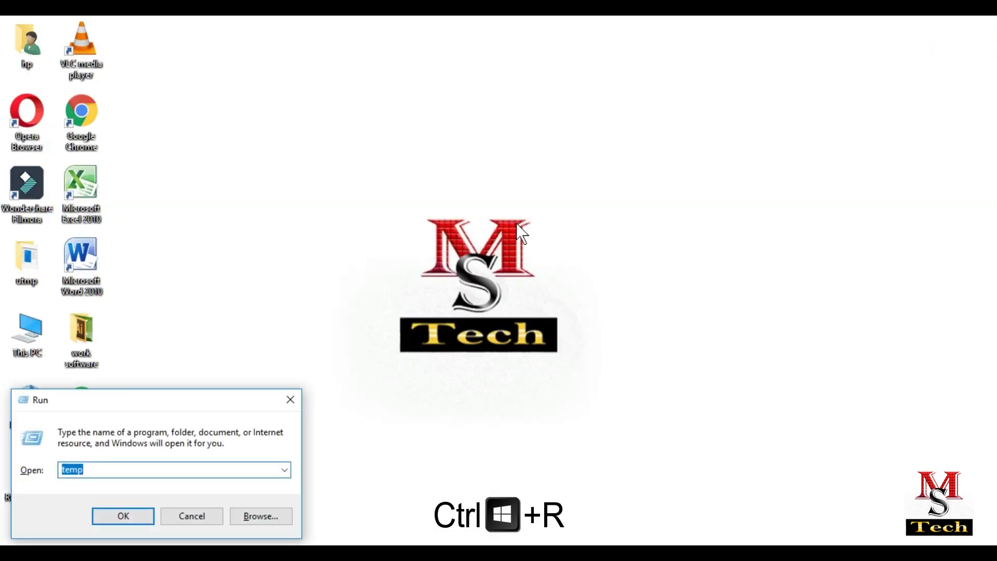
pyautogui.moveTo(188, 400); pyautogui.dragTo(428, 126)
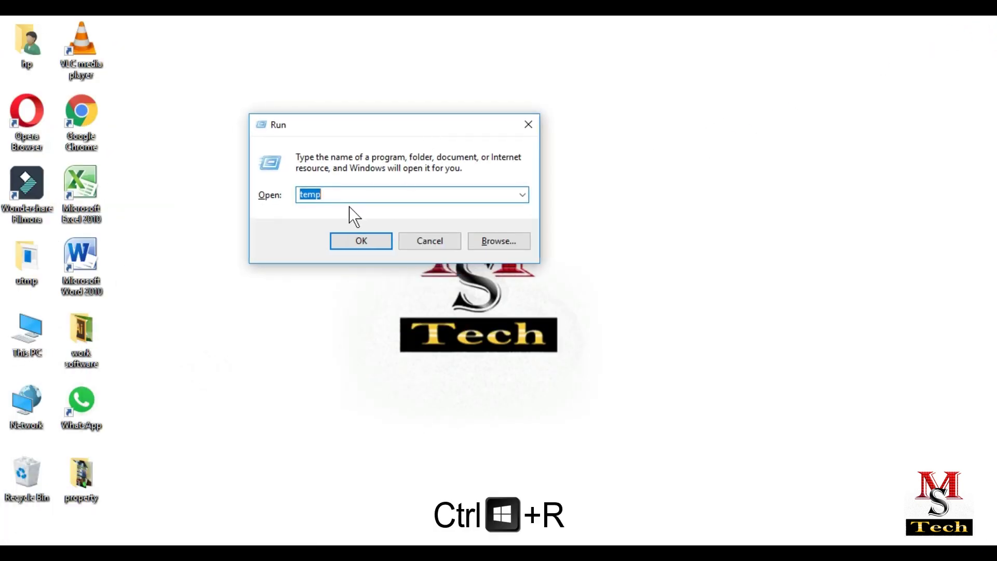
pyautogui.click(343, 193)
pyautogui.write('%')
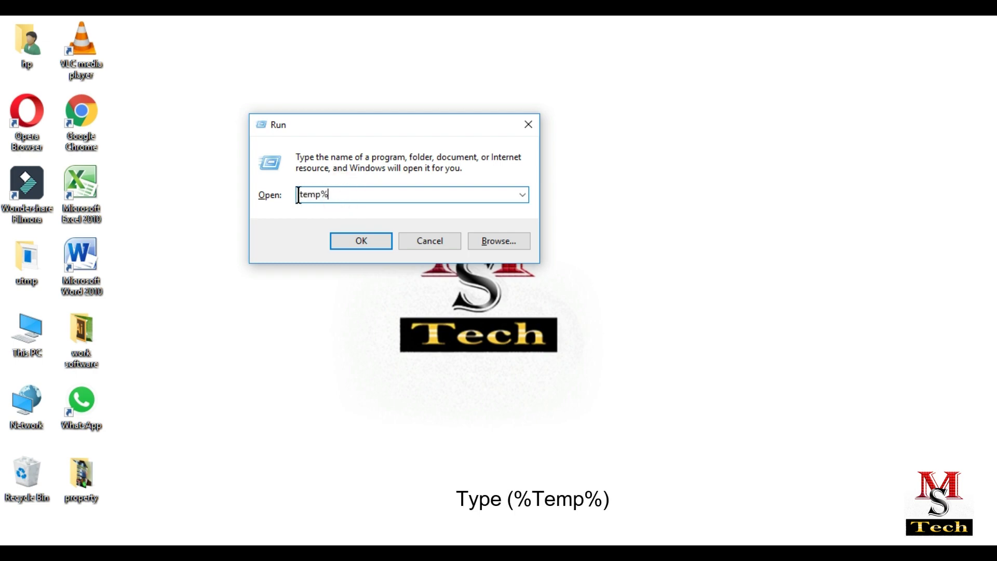
pyautogui.click(299, 195)
pyautogui.write('%')
pyautogui.moveTo(345, 194); pyautogui.dragTo(299, 194)
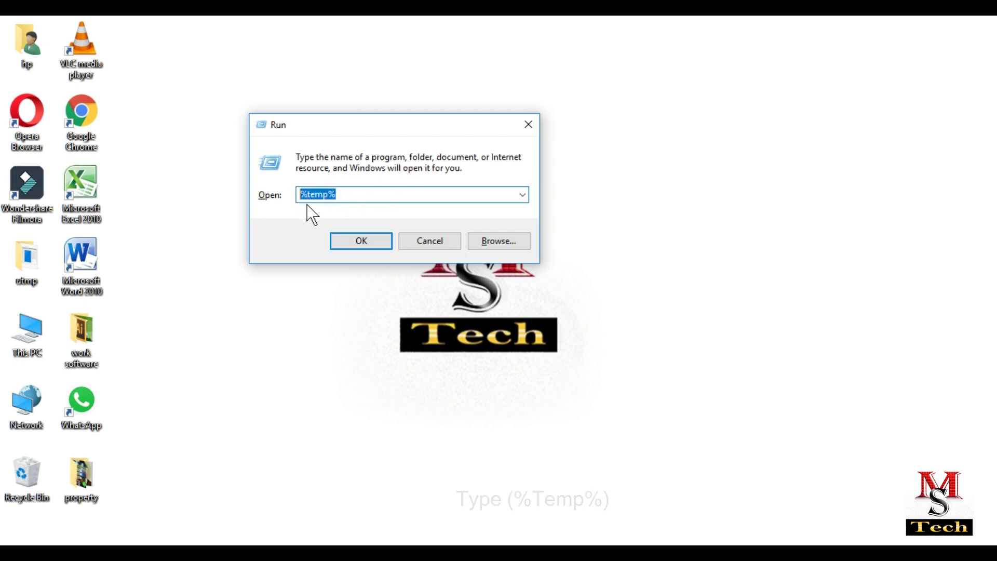
pyautogui.click(358, 238)
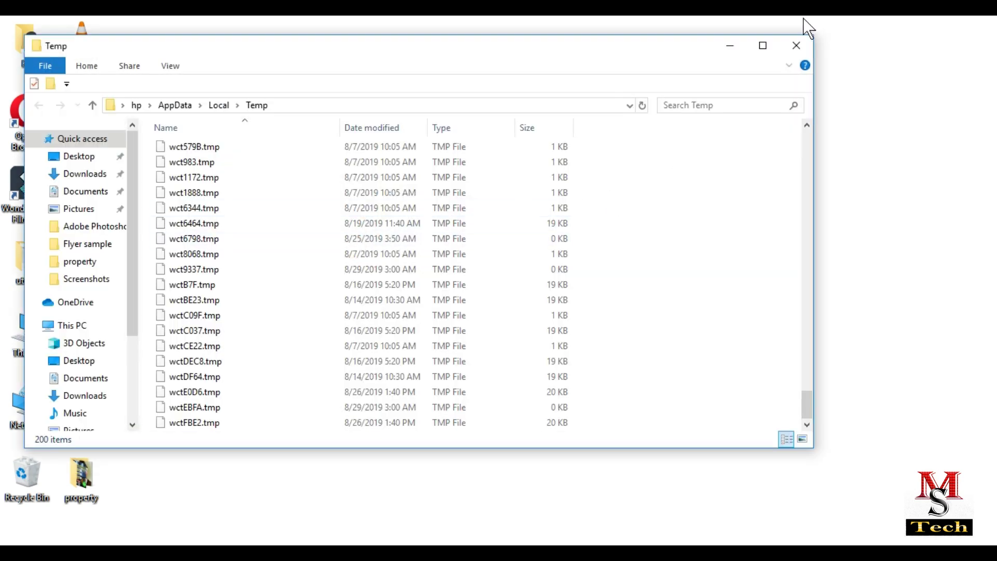
pyautogui.click(767, 48)
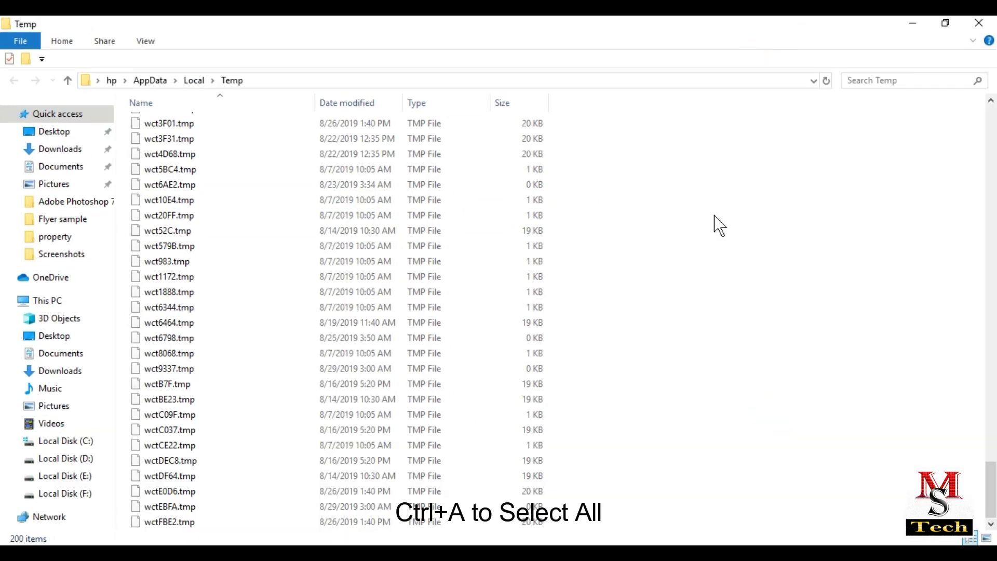
# Recycle all 347 deletable %temp% items, skip the four in-use ones, and minimize
pyautogui.hotkey('ctrl', 'a')
pyautogui.rightClick(715, 216)
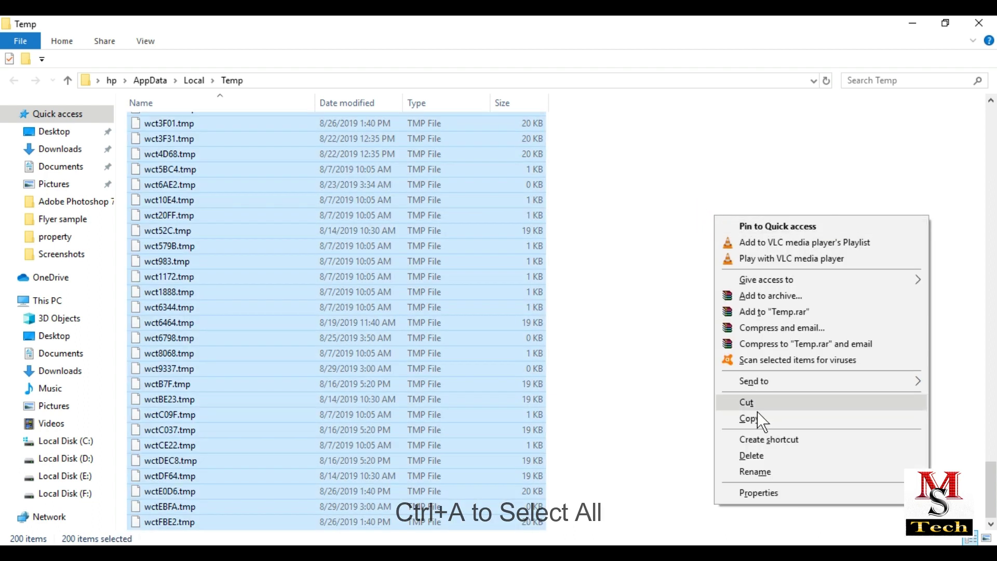
pyautogui.click(758, 456)
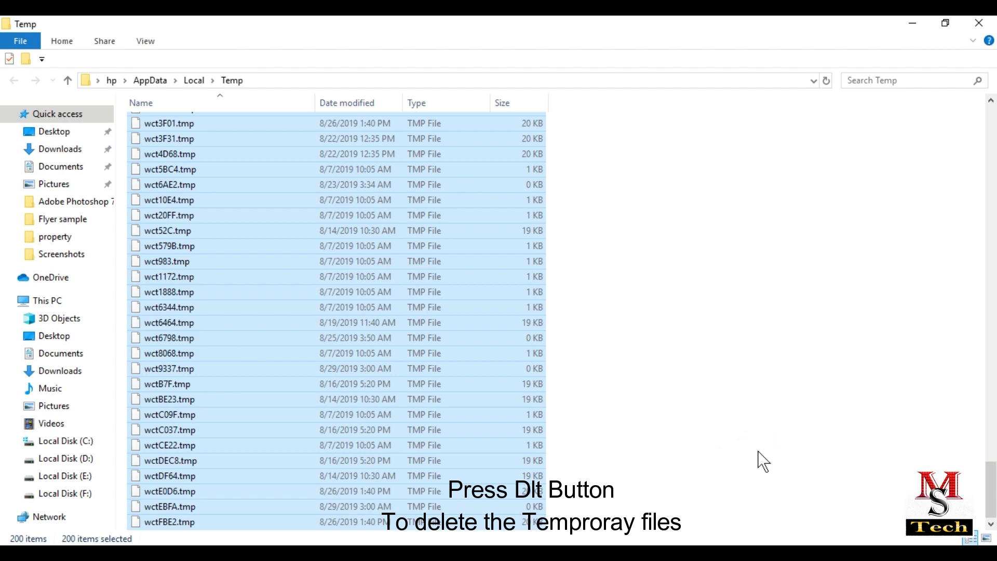
pyautogui.press('Delete')
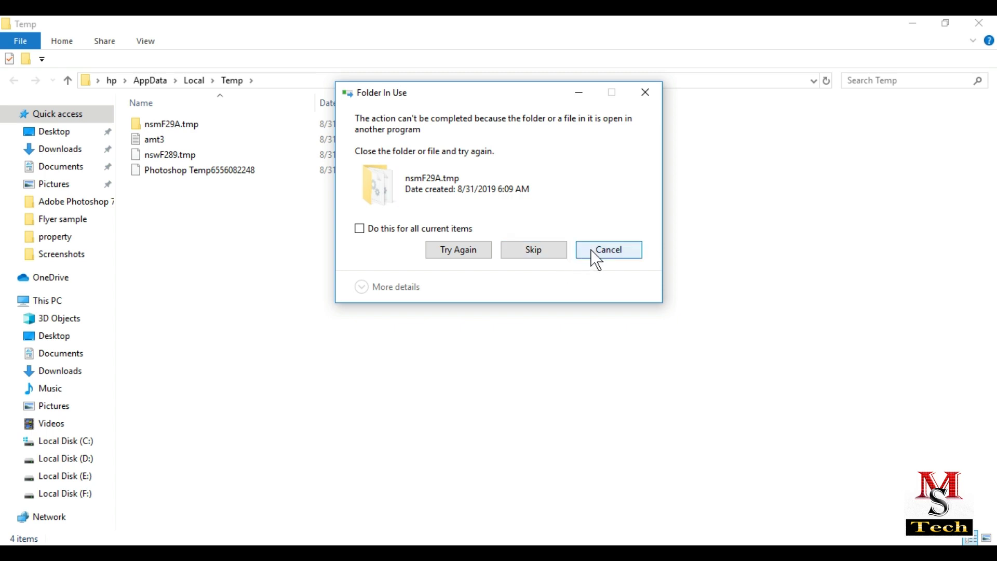
pyautogui.click(562, 249)
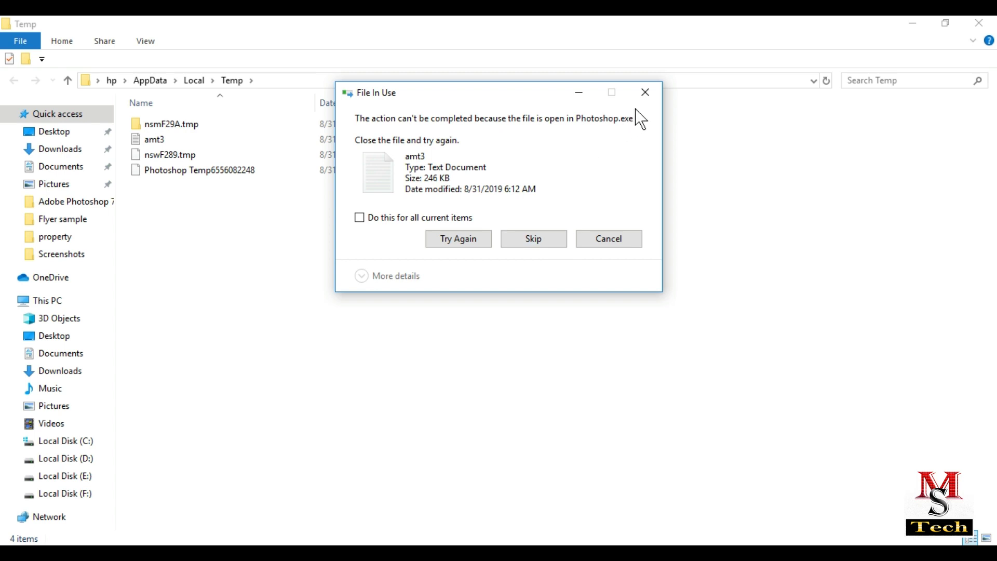
pyautogui.click(647, 92)
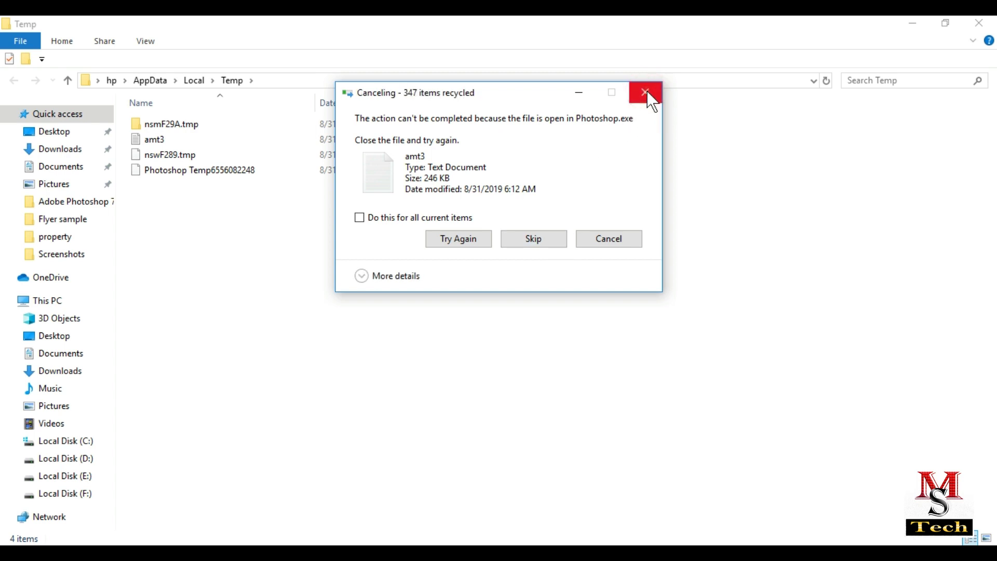
pyautogui.click(647, 93)
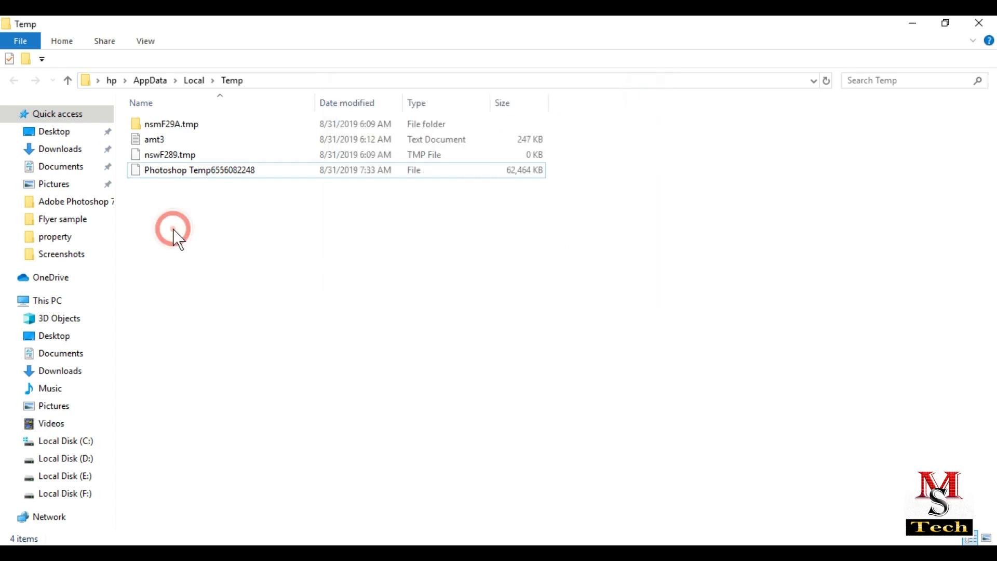
pyautogui.click(907, 25)
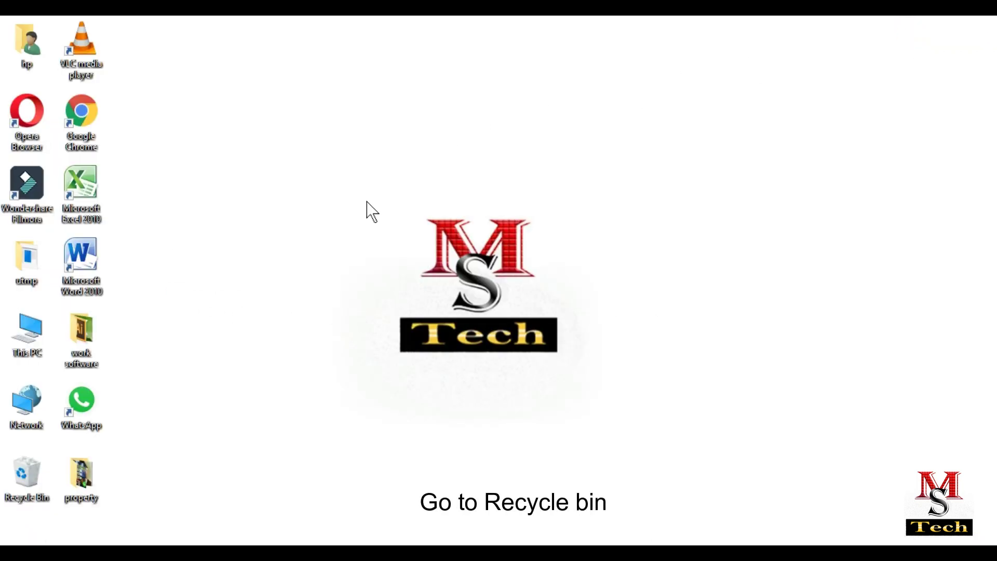
# Open the Recycle Bin and permanently delete all 309 items
pyautogui.doubleClick(27, 485)
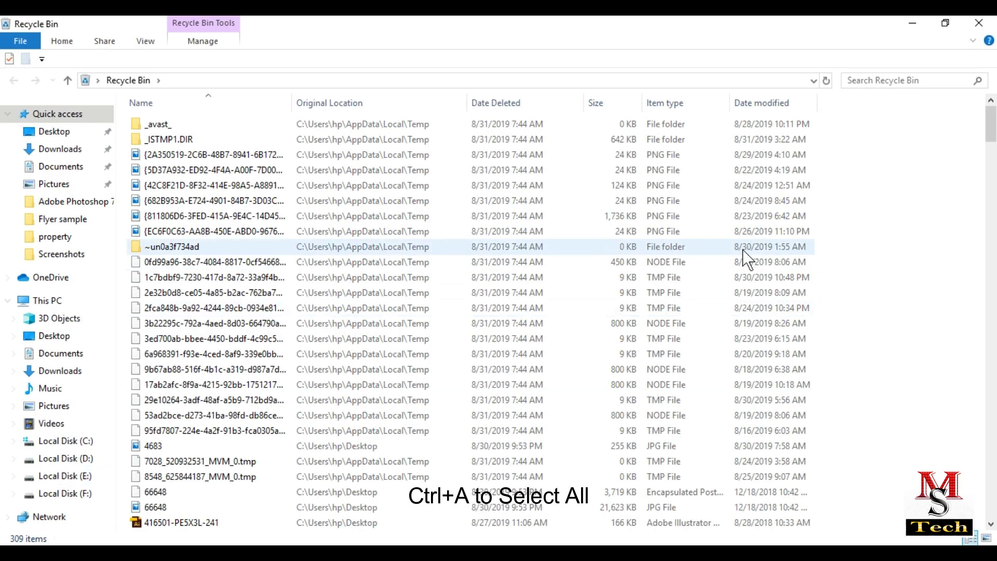
pyautogui.hotkey('ctrl', 'a')
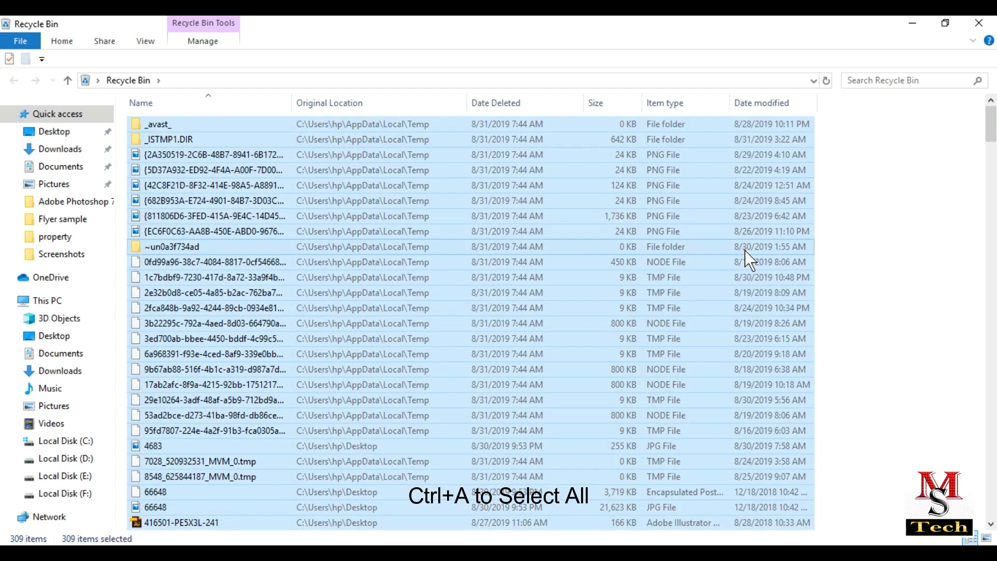
pyautogui.rightClick(745, 251)
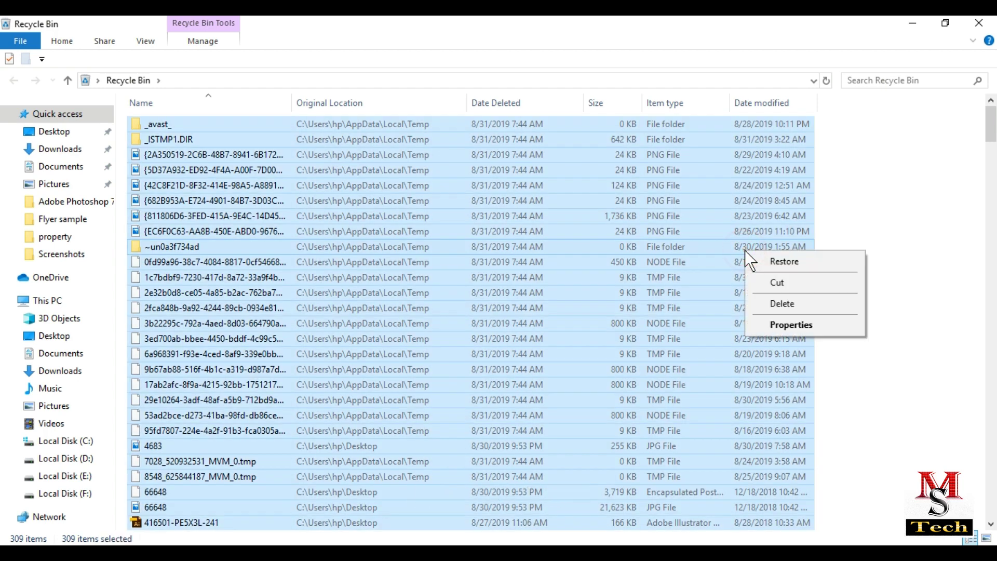
pyautogui.click(785, 302)
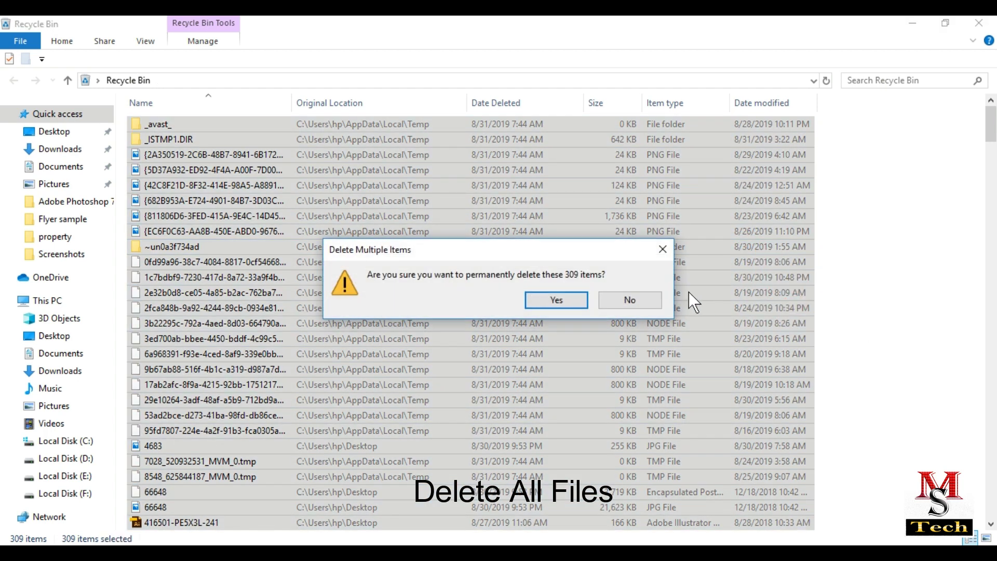
pyautogui.click(555, 305)
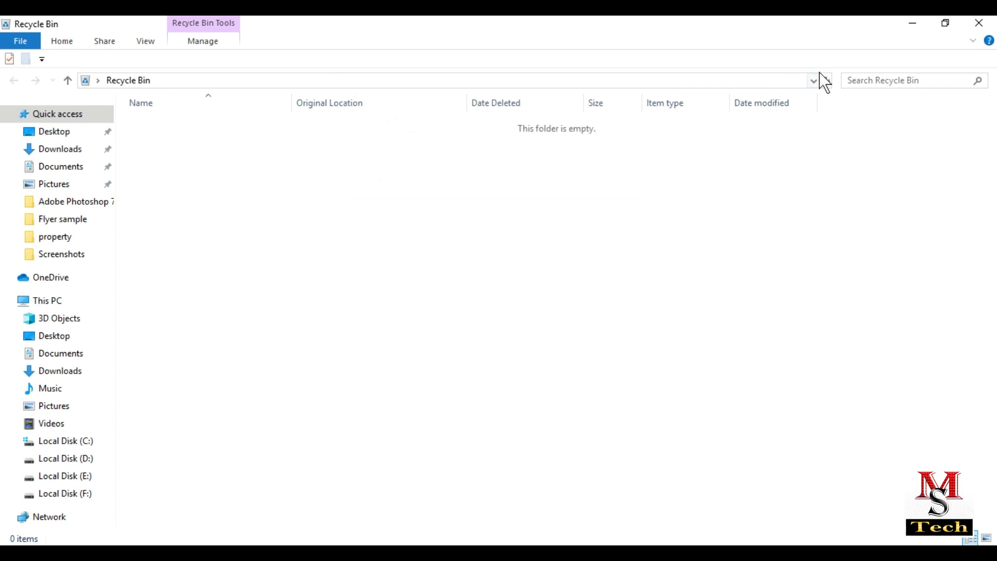
# Minimize the Recycle Bin and create the 1366×768 Untitled-1 document via File > New
pyautogui.click(911, 18)
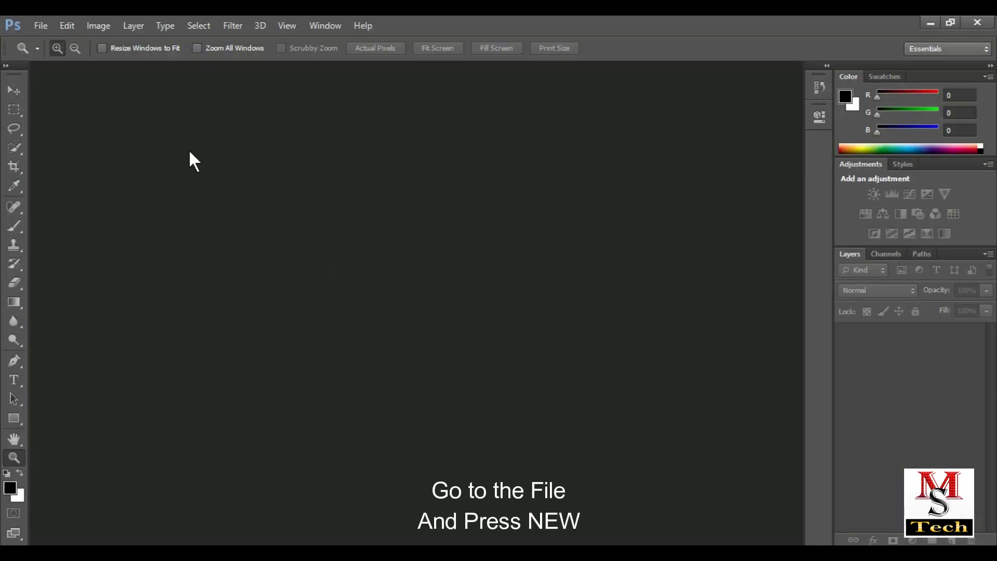
pyautogui.click(41, 25)
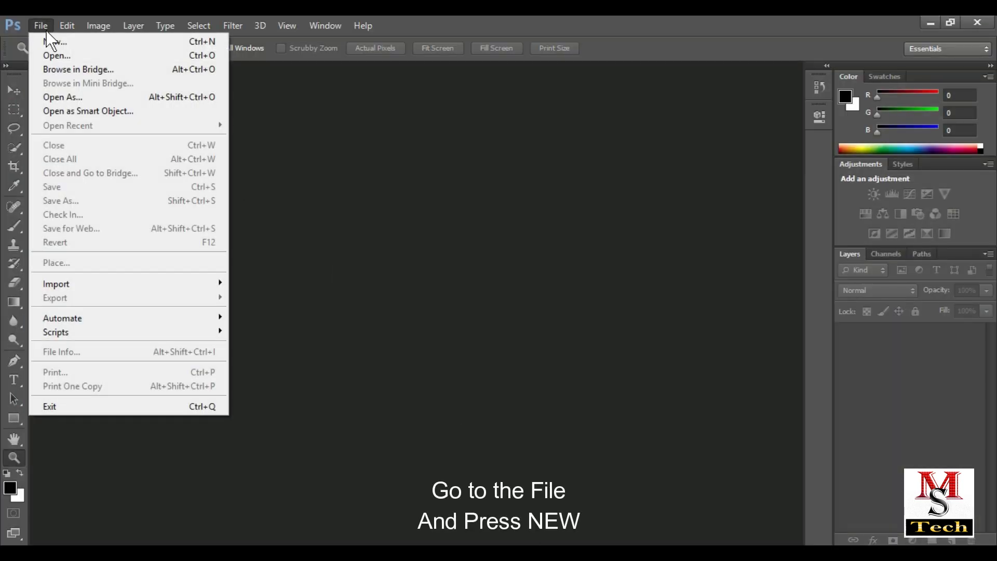
pyautogui.click(51, 38)
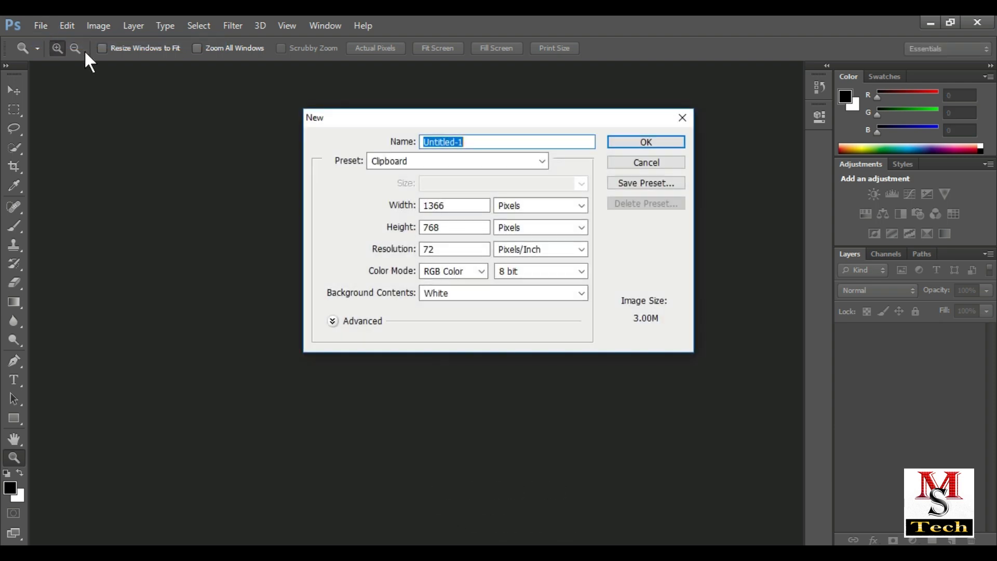
pyautogui.click(619, 145)
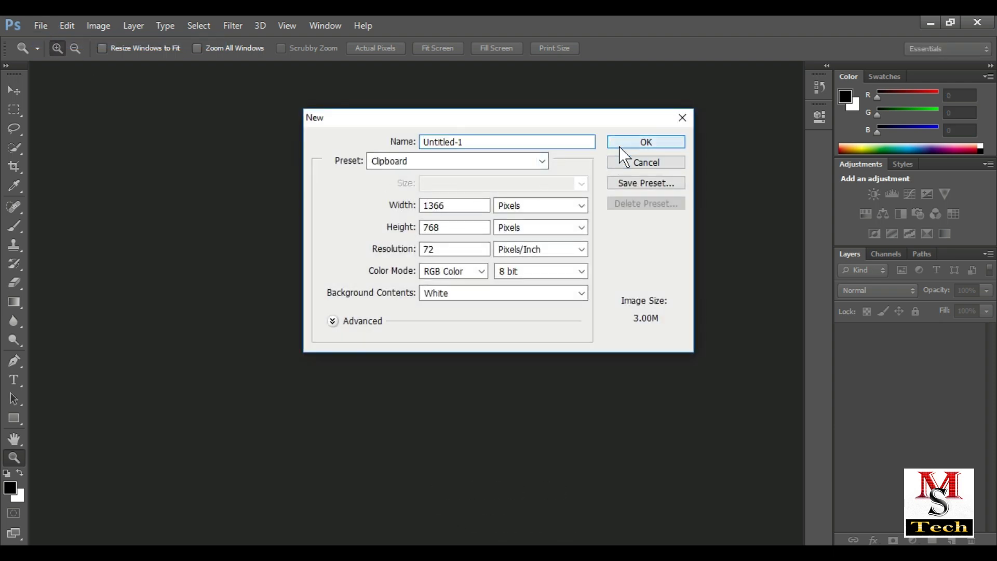